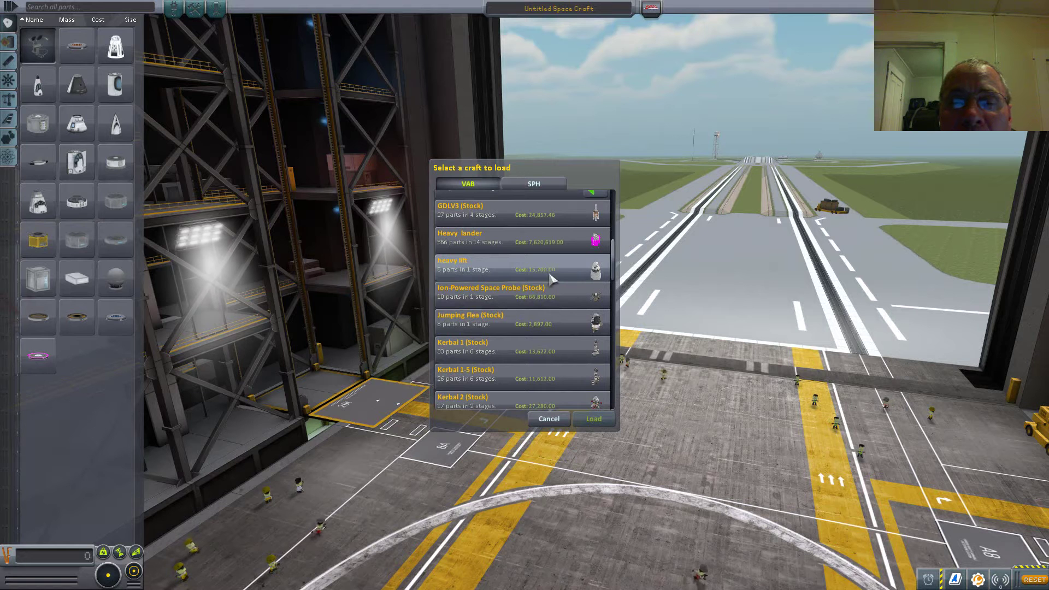
pyautogui.scroll(2, 620, 275)
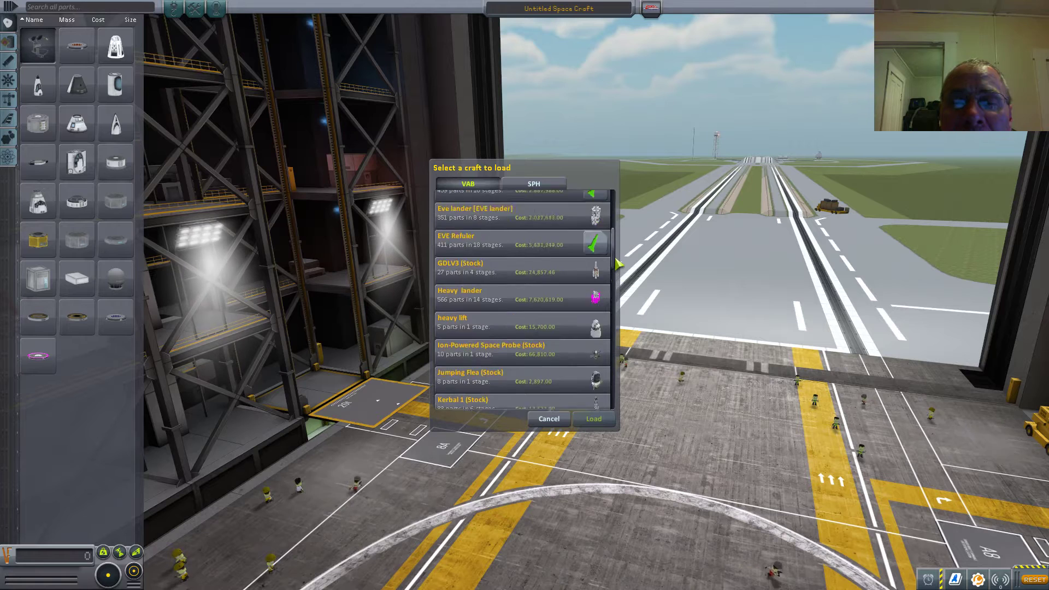
pyautogui.scroll(-3, 620, 262)
pyautogui.scroll(5, 620, 250)
pyautogui.scroll(-1, 620, 253)
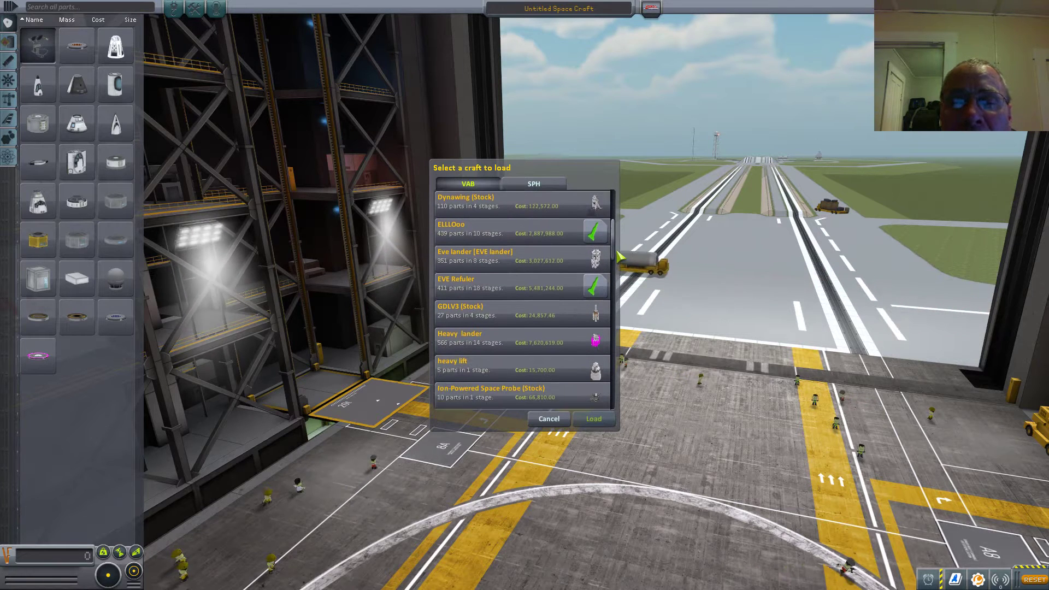
pyautogui.scroll(-1, 621, 258)
pyautogui.scroll(-1, 622, 265)
pyautogui.scroll(-1, 620, 261)
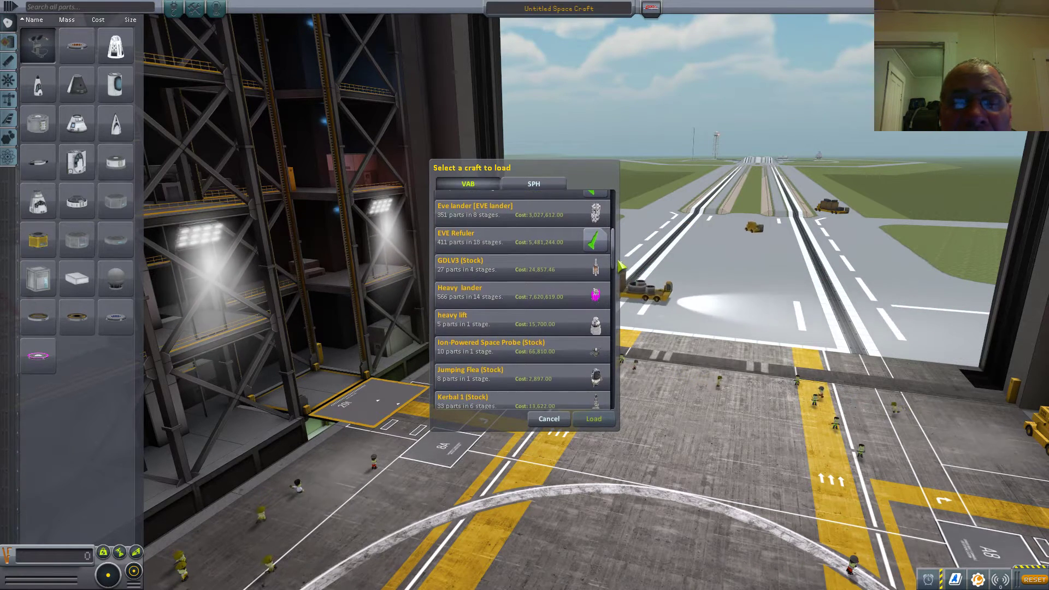
pyautogui.scroll(-1, 606, 279)
# Step: Select the 'heavy lift' craft in the saved VAB craft list
pyautogui.click(573, 290)
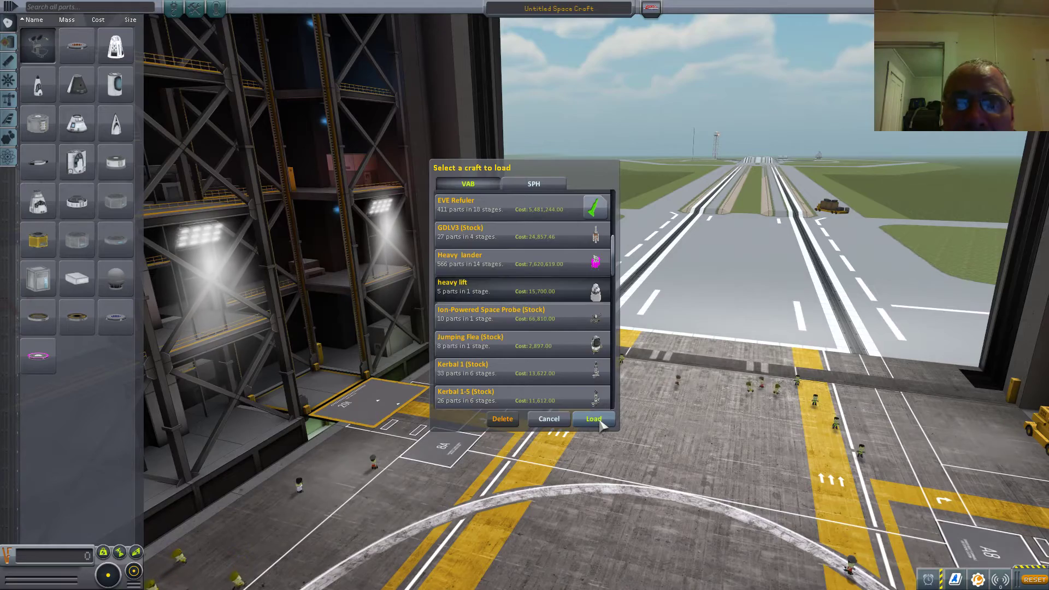
# Step: Load 'heavy lift' and orbit the camera around its white capsule in the hangar
pyautogui.click(594, 419)
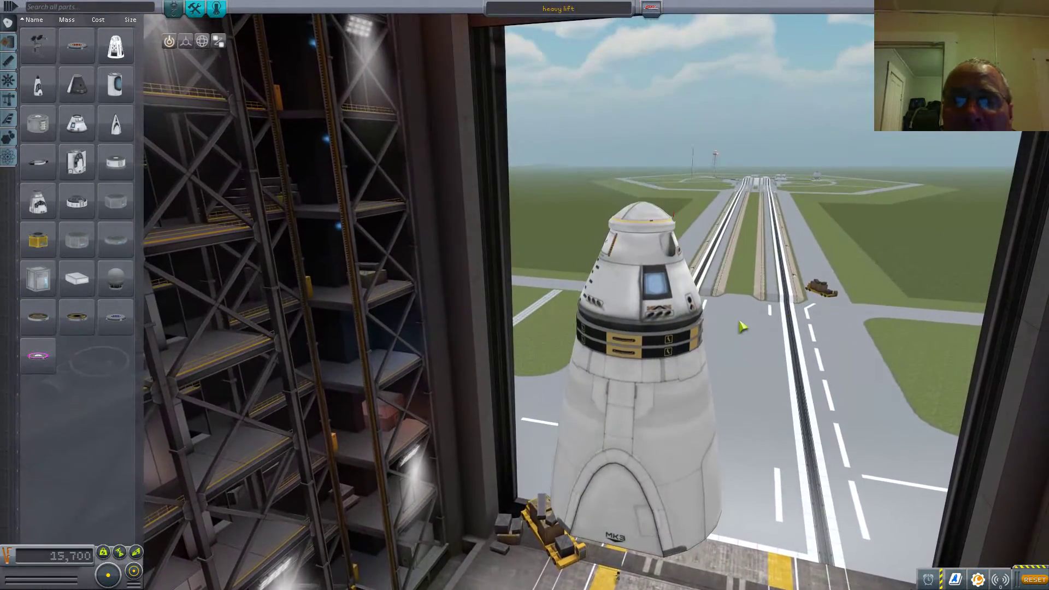
pyautogui.moveTo(666, 307)
pyautogui.mouseDown()
pyautogui.moveTo(819, 312)
pyautogui.moveTo(965, 10)
pyautogui.mouseUp()
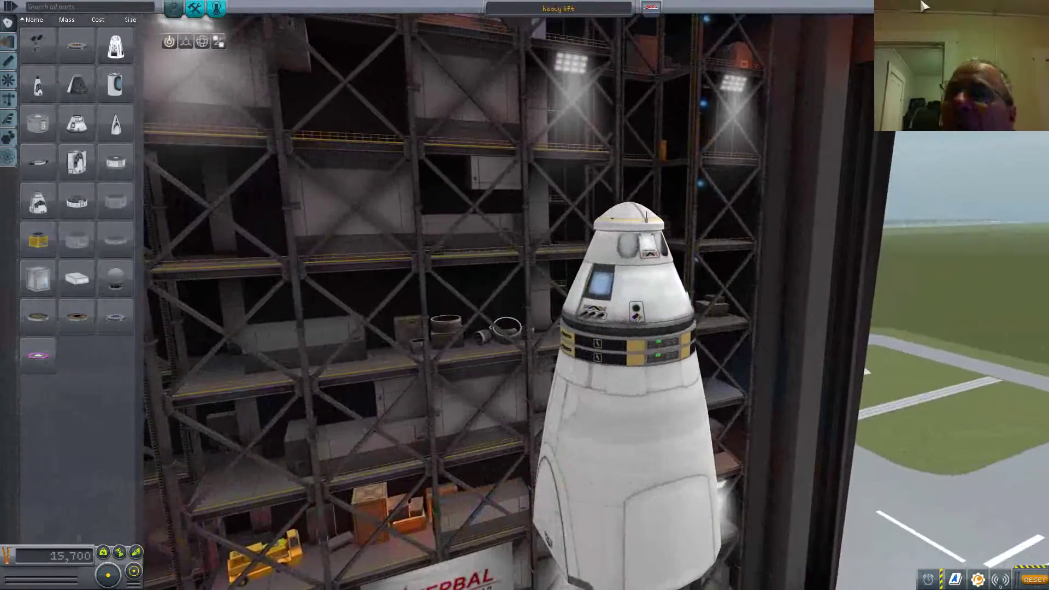
# Step: Load the 'Heavy lander' multi-booster rocket from the saved craft list, replacing 'heavy lift'
pyautogui.click(965, 13)
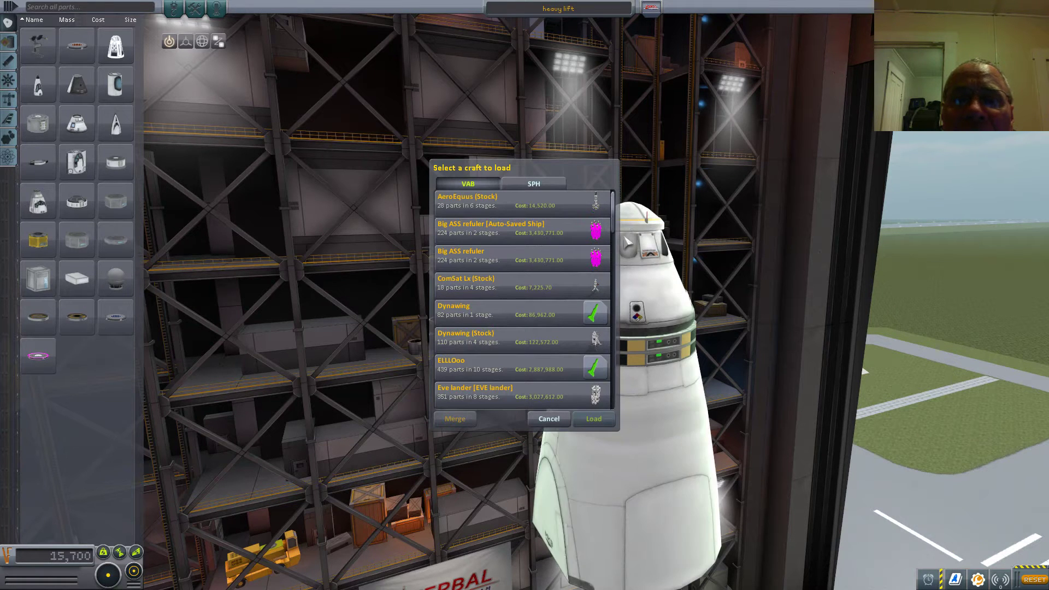
pyautogui.moveTo(615, 214); pyautogui.dragTo(612, 257)
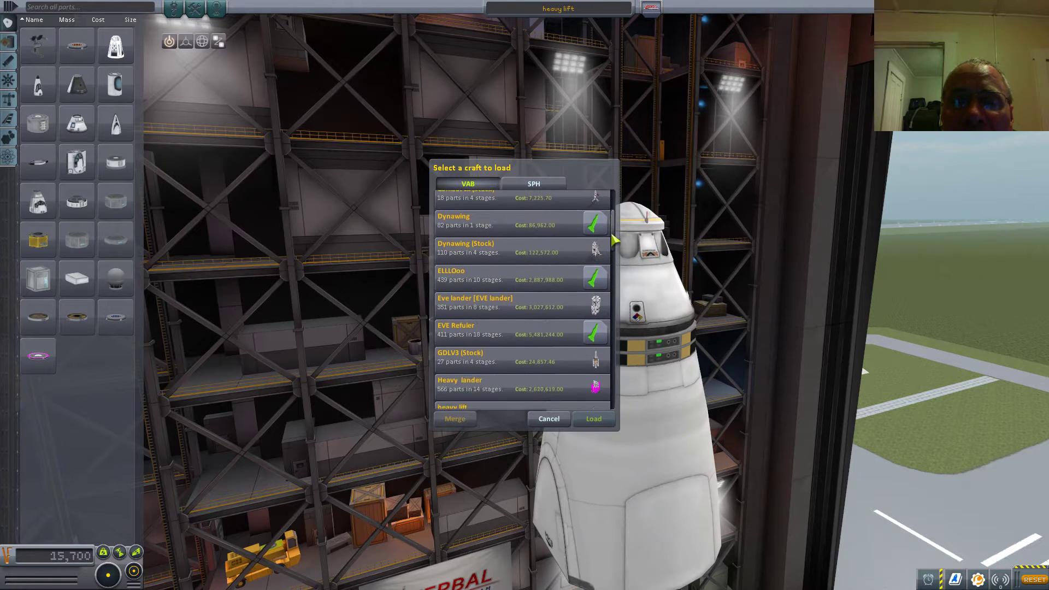
pyautogui.scroll(-2, 614, 256)
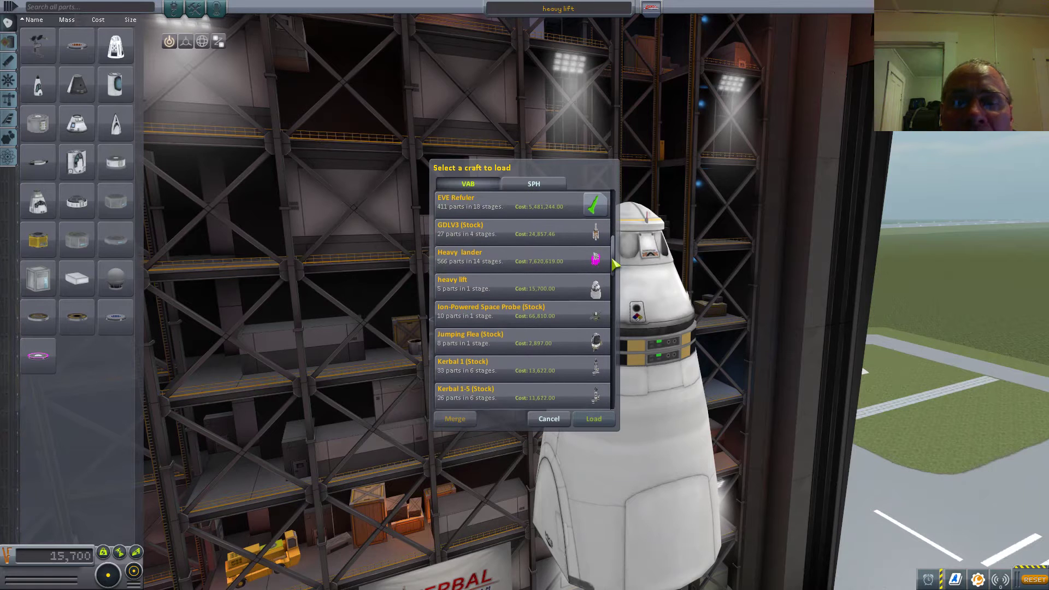
pyautogui.click(571, 261)
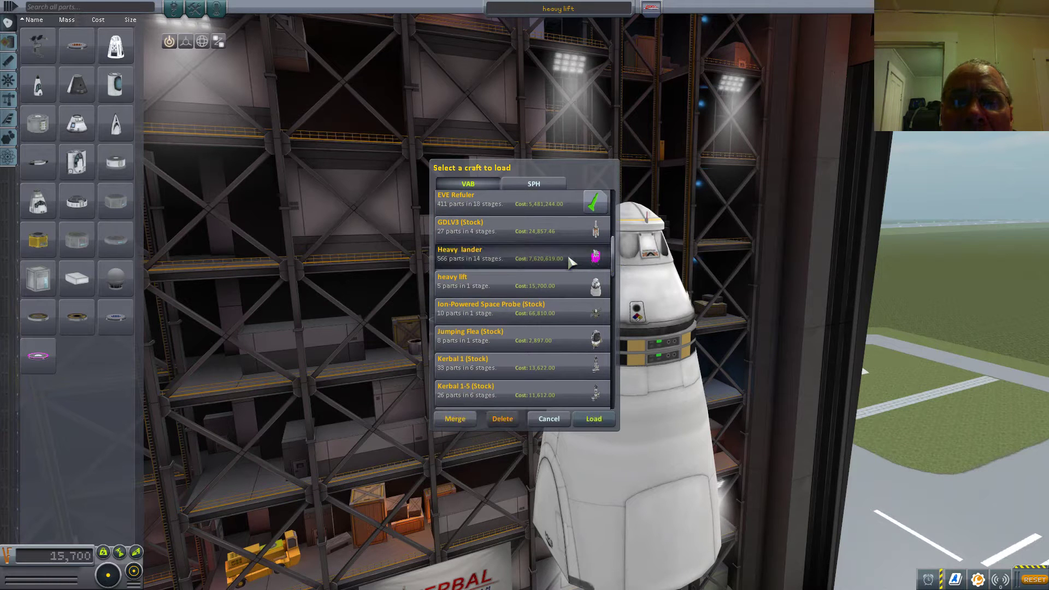
pyautogui.click(592, 420)
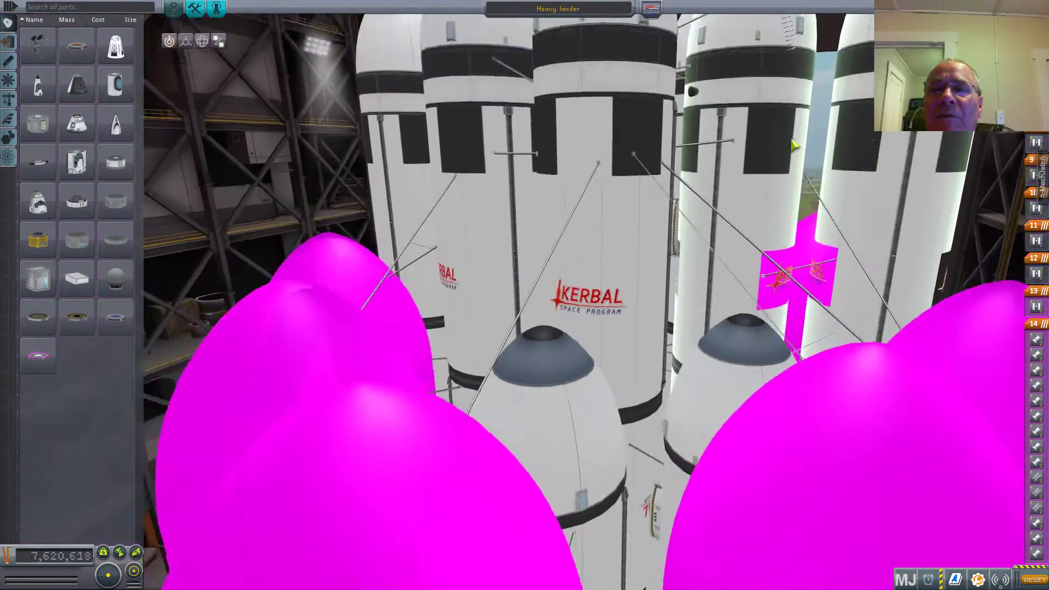
pyautogui.scroll(-3, 792, 144)
pyautogui.scroll(-2, 788, 135)
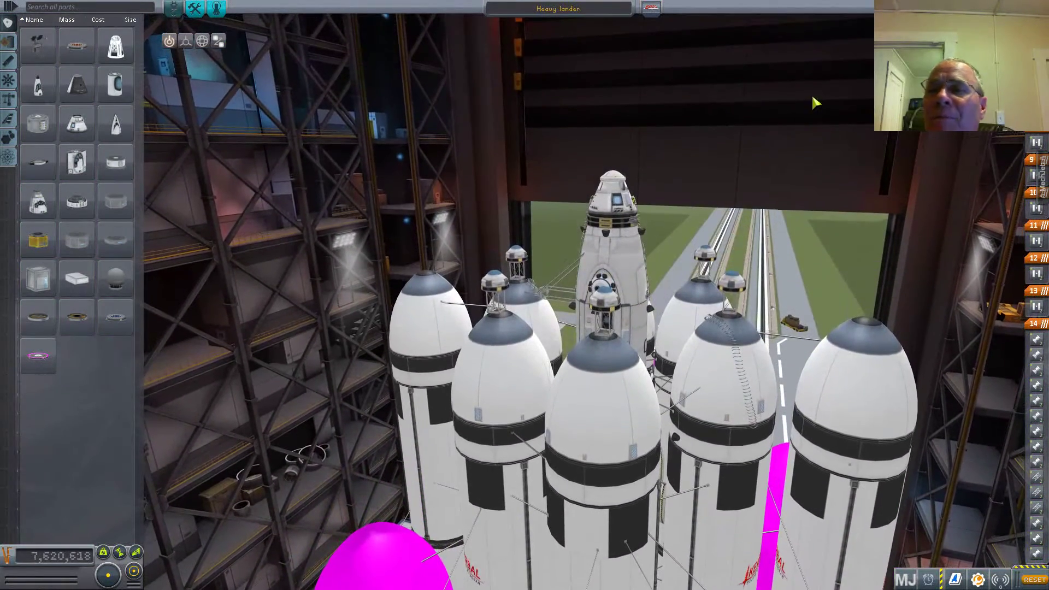
# Step: Bring up the saved craft list over the Heavy lander rocket
pyautogui.click(966, 14)
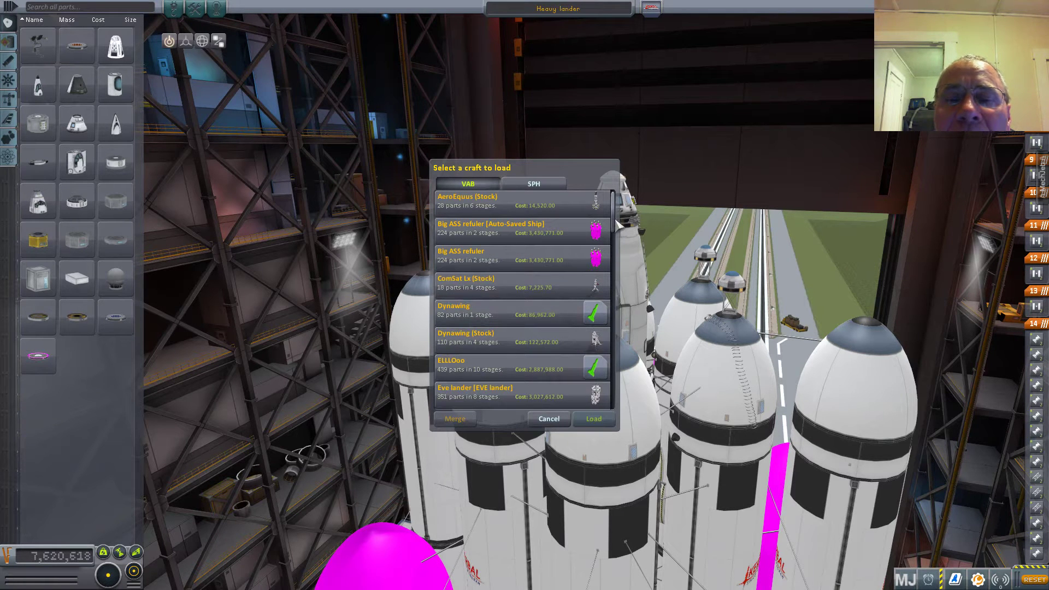
pyautogui.scroll(-2, 616, 238)
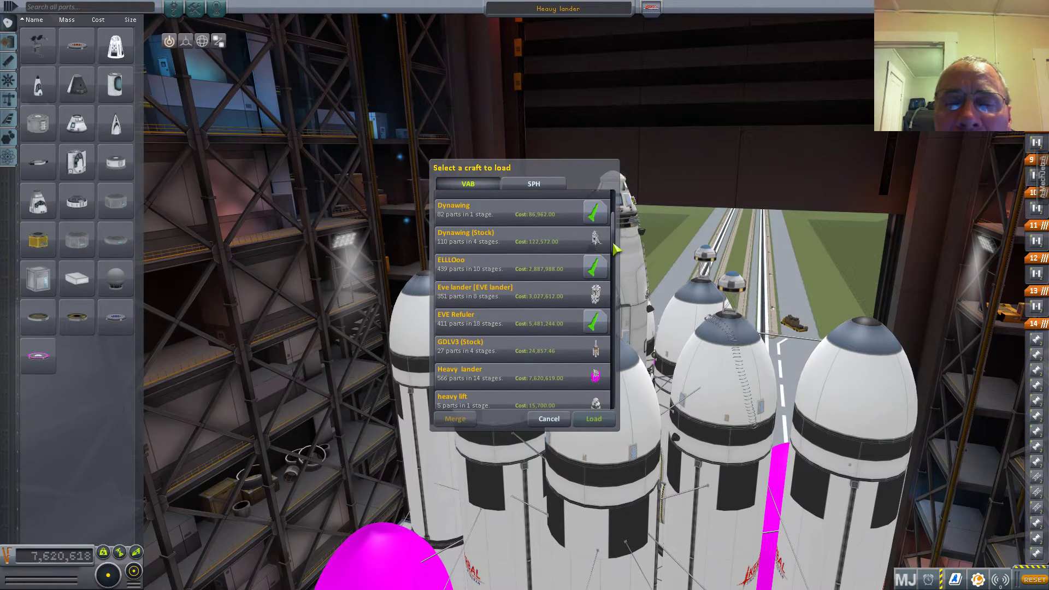
pyautogui.scroll(-1, 616, 246)
pyautogui.scroll(-1, 616, 252)
pyautogui.scroll(-1, 617, 253)
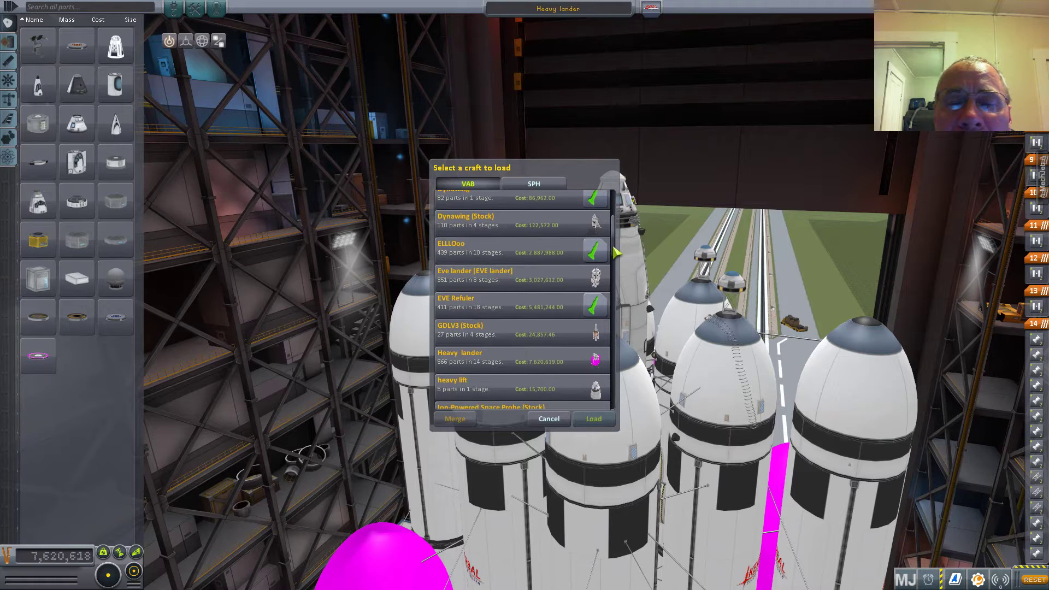
pyautogui.scroll(-1, 616, 256)
pyautogui.scroll(-1, 617, 258)
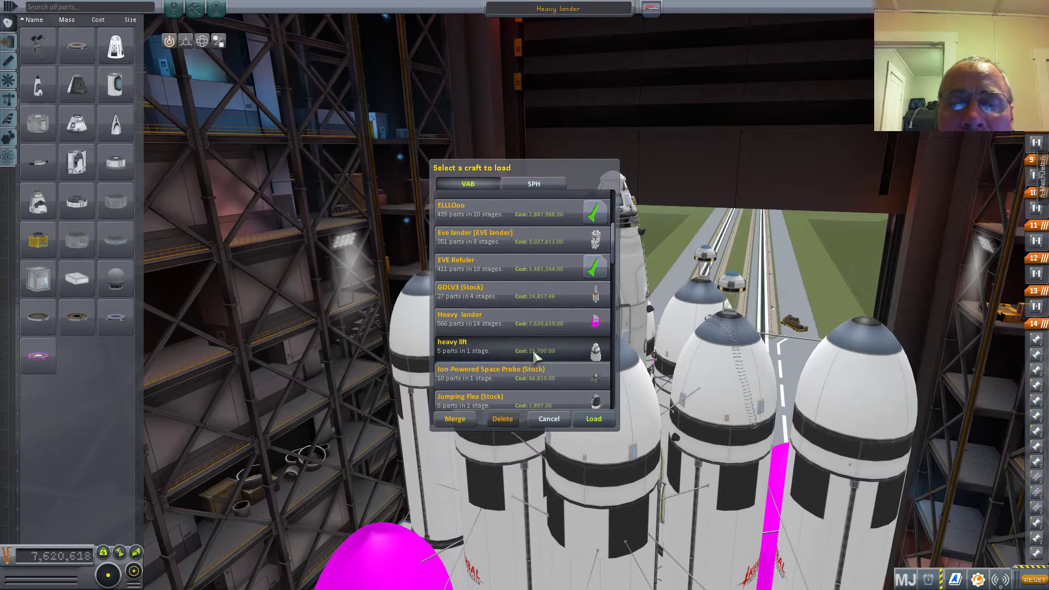
# Step: Load 'heavy lift' back into the hangar and reopen the saved craft list with Ctrl+O
pyautogui.click(596, 418)
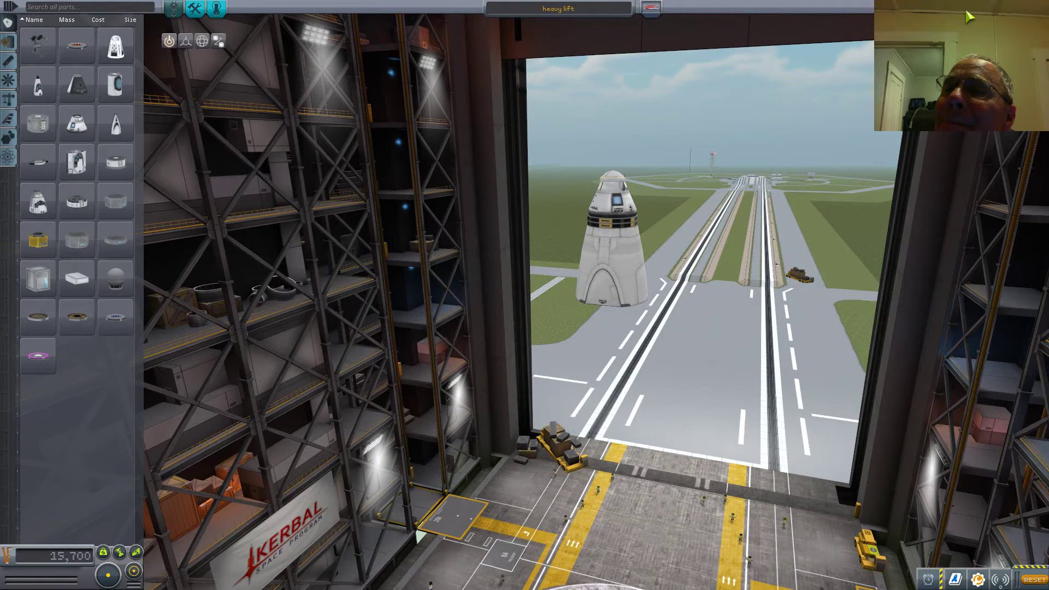
pyautogui.hotkey('ctrl', 'o')
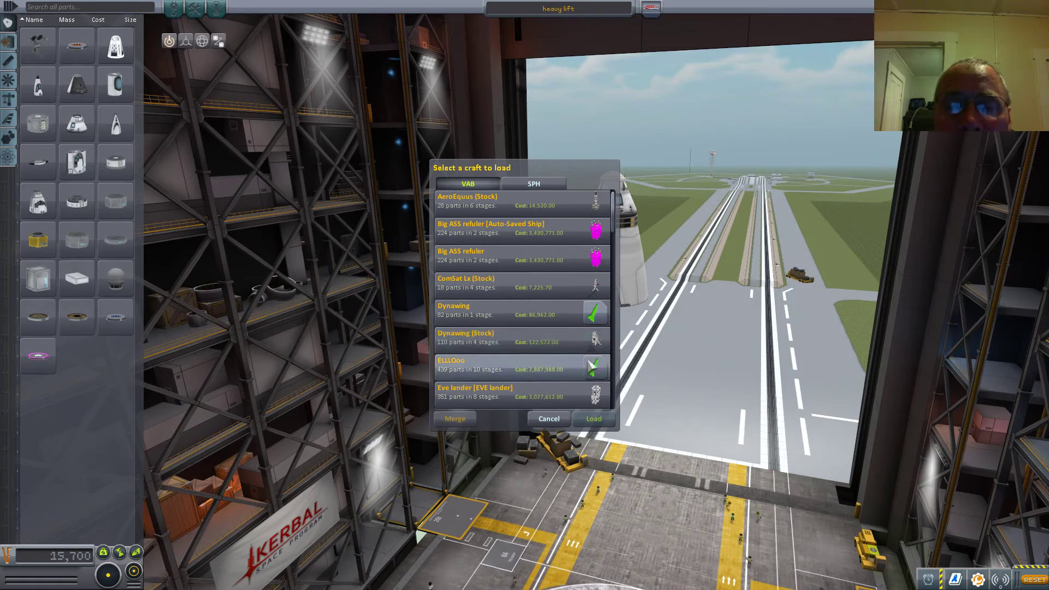
pyautogui.scroll(-3, 615, 230)
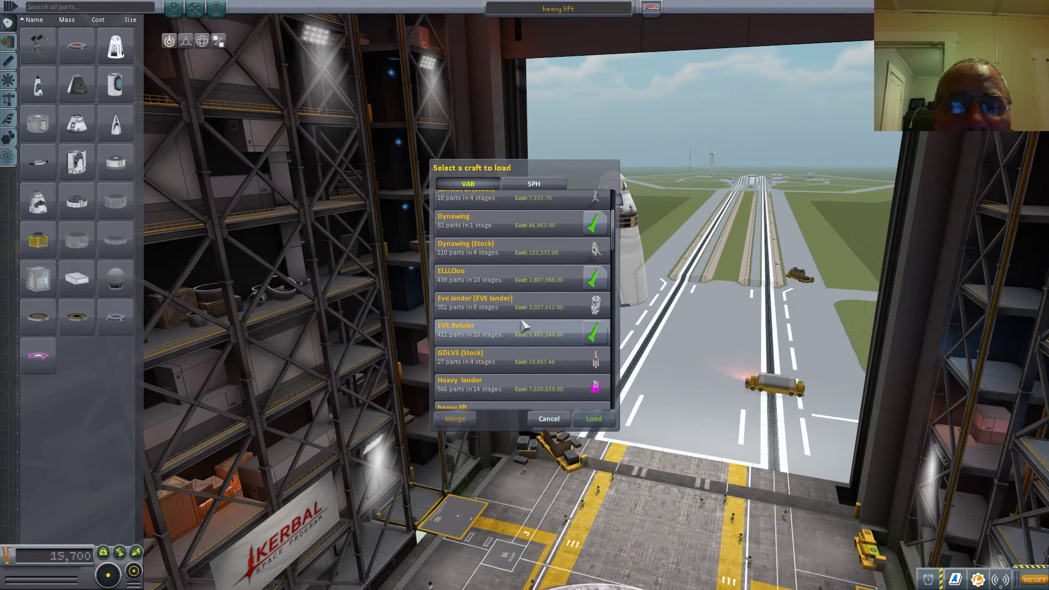
# Step: Select 'Eve lander [EVE lander]' in the saved craft list
pyautogui.click(502, 305)
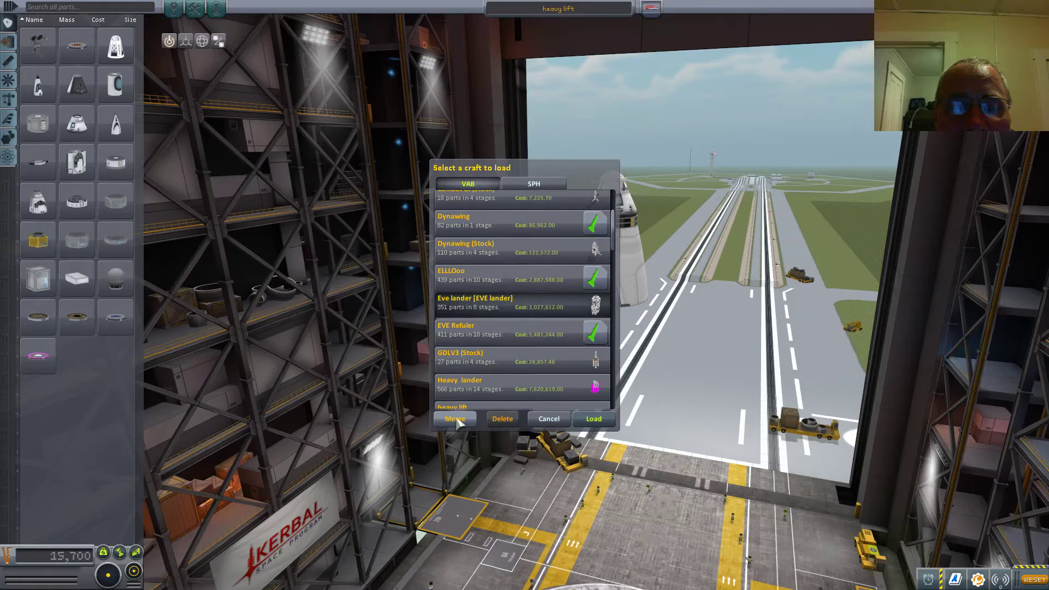
# Step: Merge the Eve lander into the heavy lift craft and look down on the held rocket
pyautogui.click(455, 419)
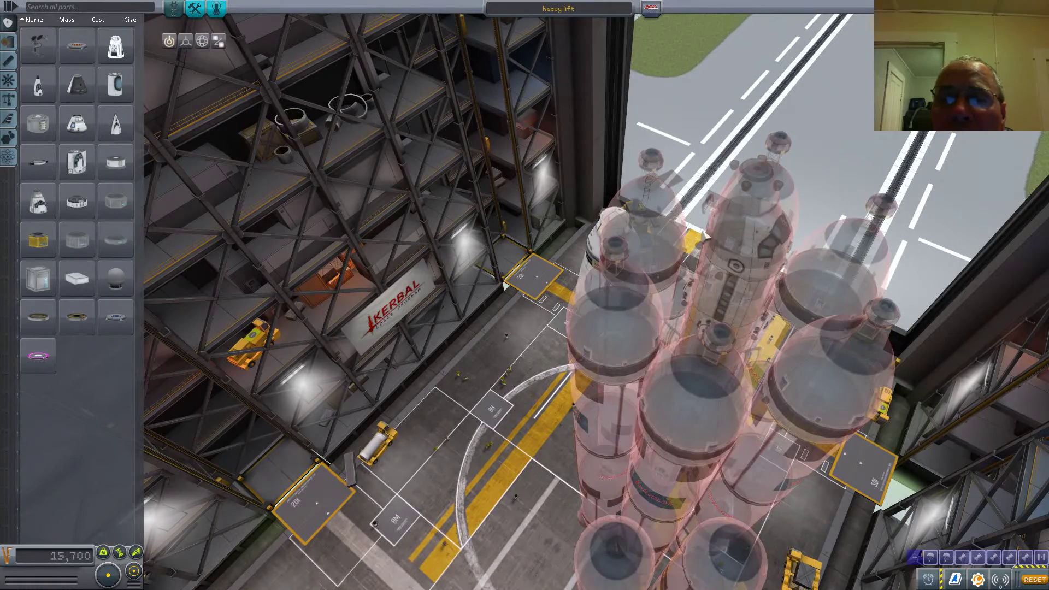
pyautogui.moveTo(762, 172)
pyautogui.mouseDown()
pyautogui.moveTo(617, 254)
pyautogui.moveTo(566, 82)
pyautogui.moveTo(553, 105)
pyautogui.moveTo(566, 105)
pyautogui.moveTo(720, 443)
pyautogui.mouseUp()
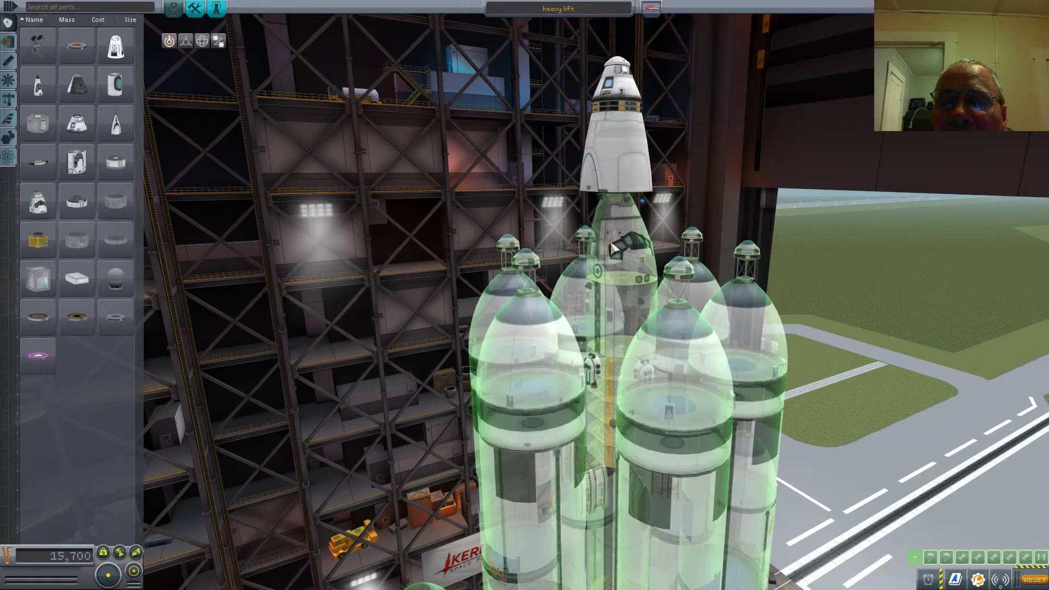
# Step: Rearrange the merged parts so the booster stack attaches beneath the heavy lift capsule
pyautogui.click(614, 247)
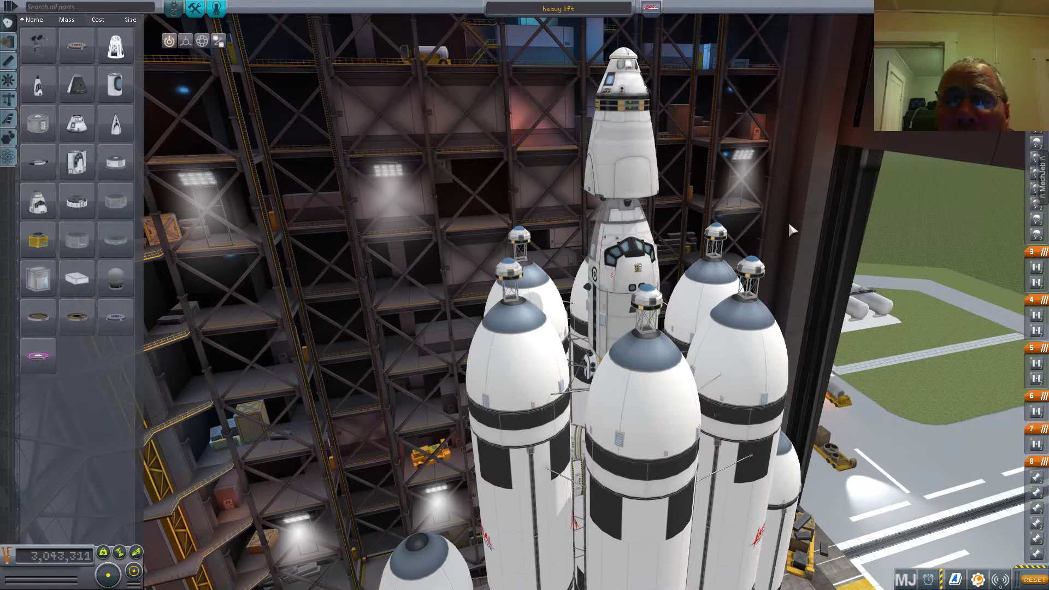
pyautogui.click(613, 315)
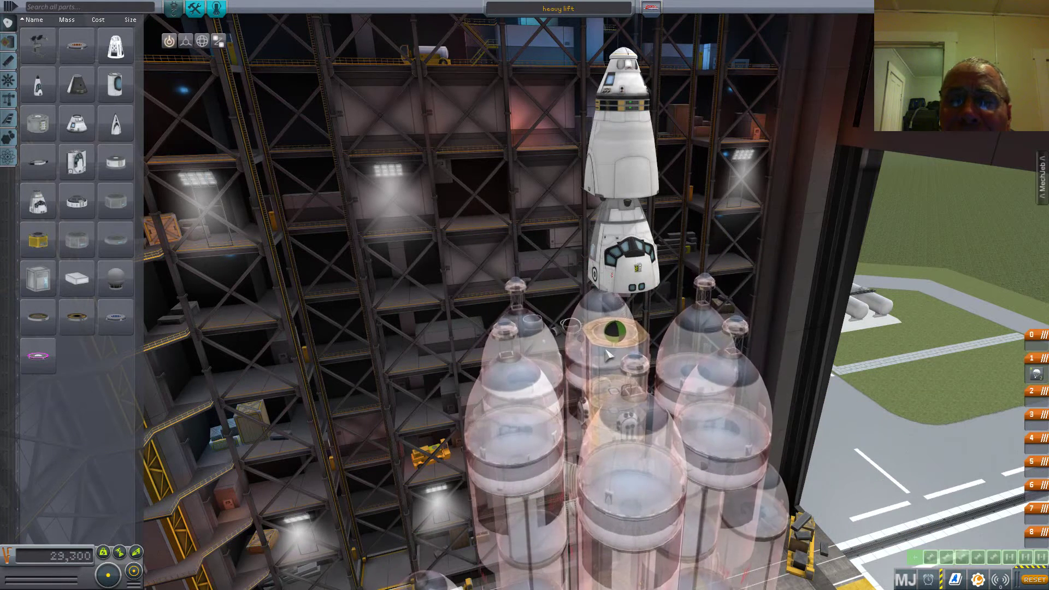
pyautogui.click(618, 274)
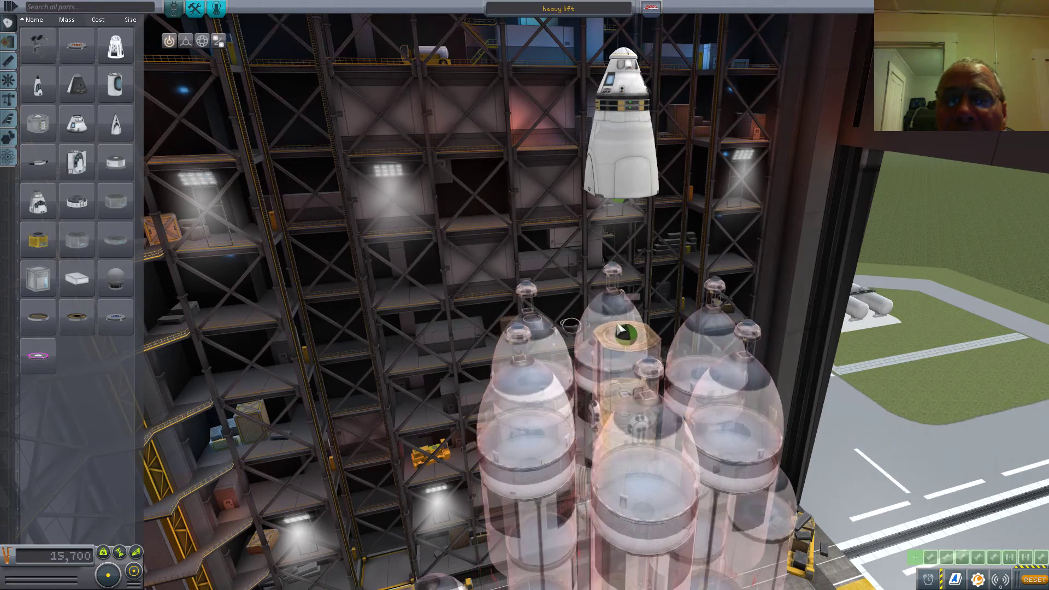
pyautogui.click(599, 198)
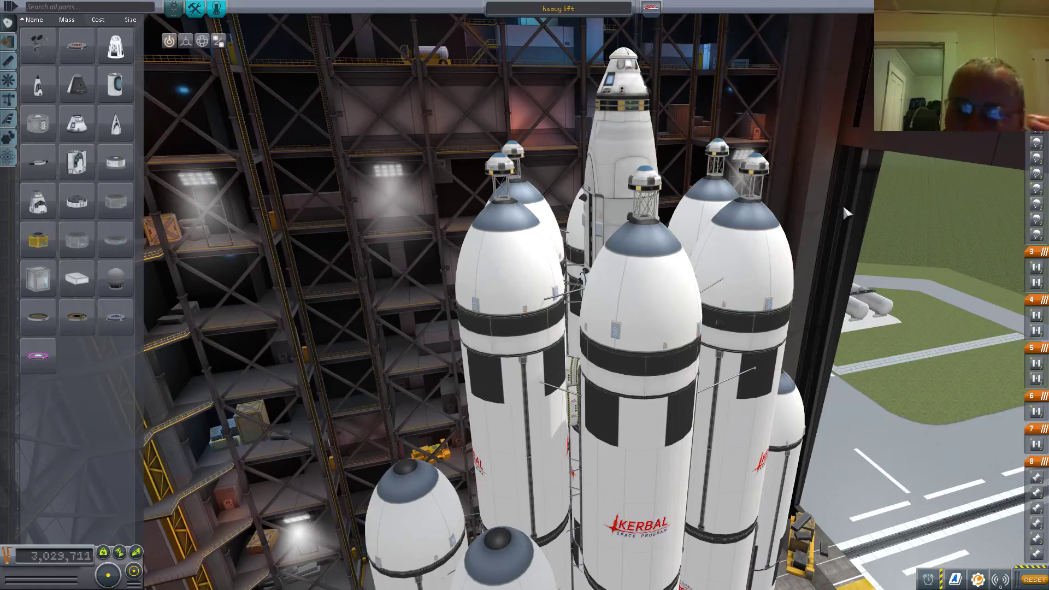
pyautogui.moveTo(843, 204); pyautogui.dragTo(842, 344)
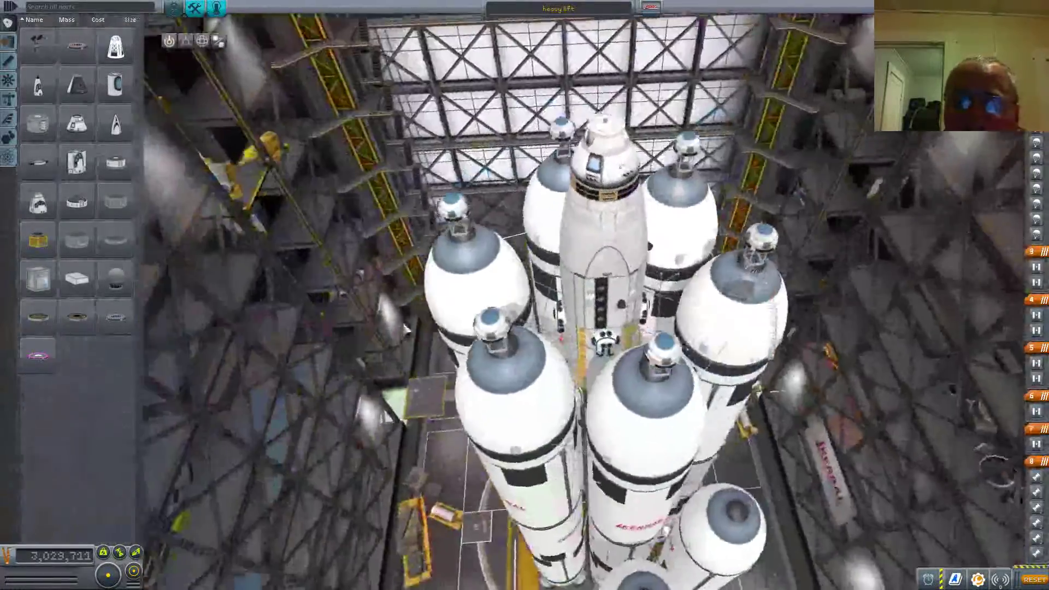
pyautogui.moveTo(843, 344); pyautogui.dragTo(912, 387)
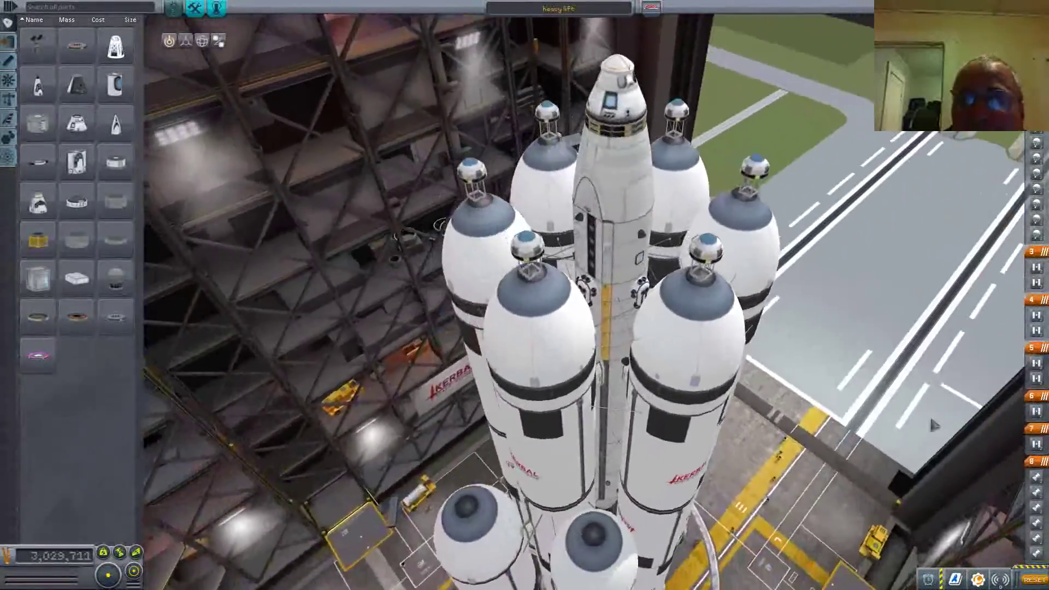
pyautogui.moveTo(932, 426)
pyautogui.mouseDown()
pyautogui.moveTo(933, 205)
pyautogui.moveTo(933, 345)
pyautogui.moveTo(867, 304)
pyautogui.mouseUp()
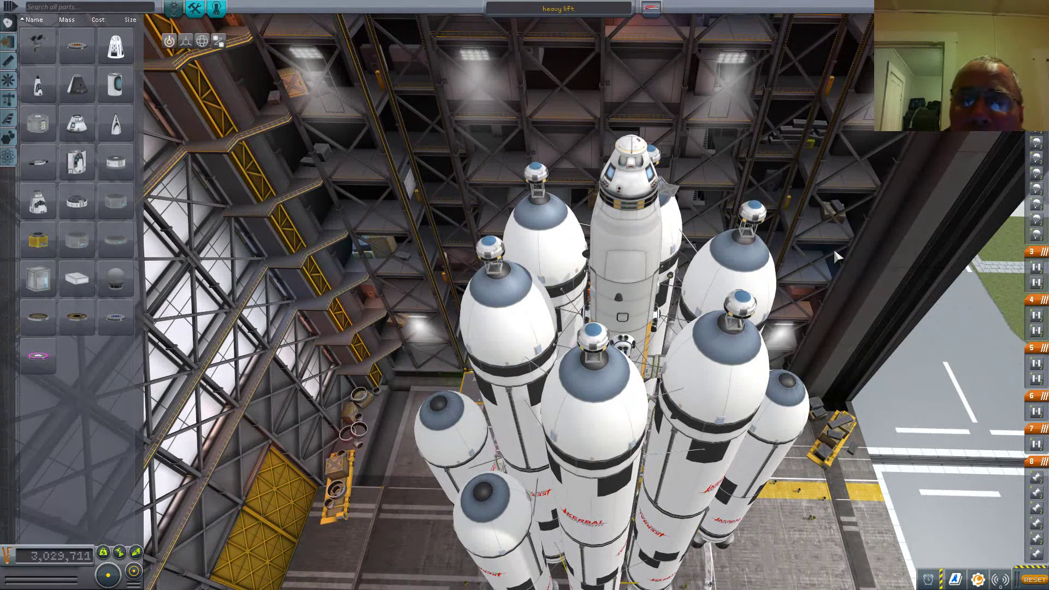